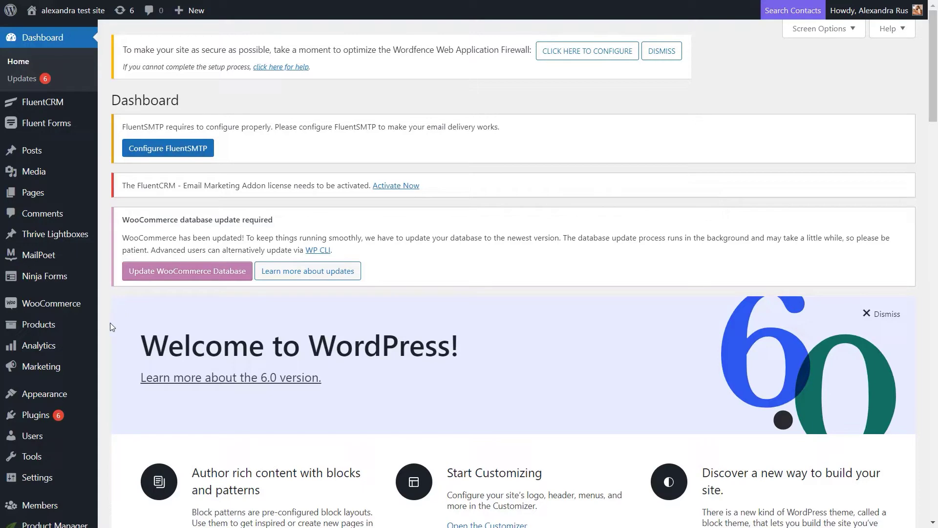
# Step: Go to the Thrive Dashboard and open the Smart Site card's SMART SETTINGS
pyautogui.scroll(-12, 93, 371)
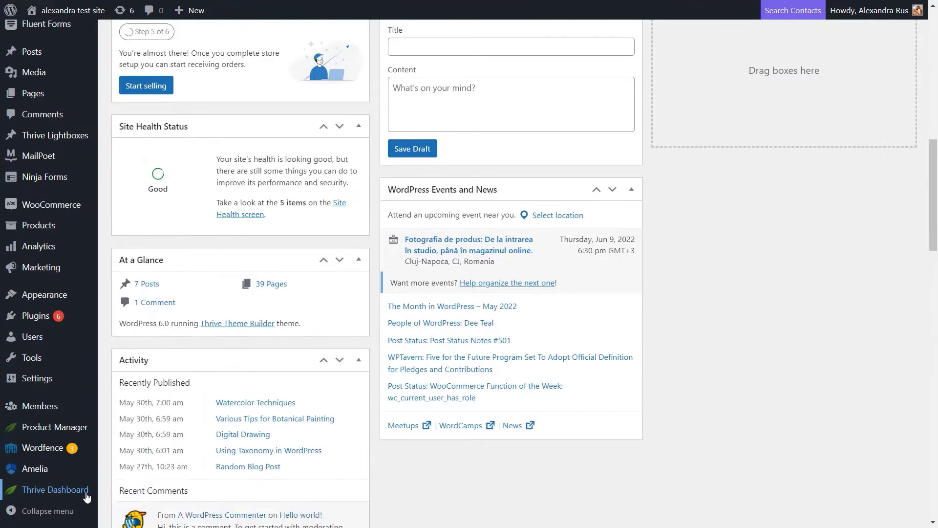
pyautogui.moveTo(86, 496)
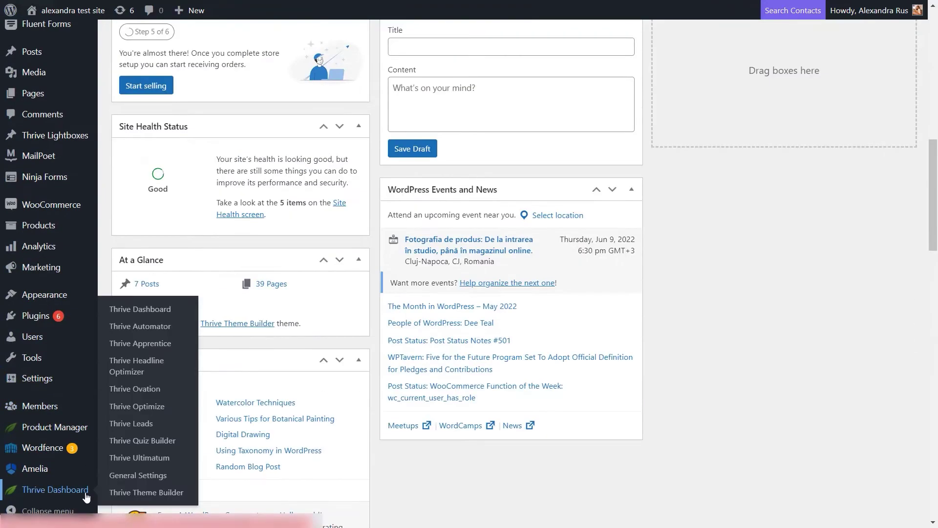
pyautogui.click(147, 313)
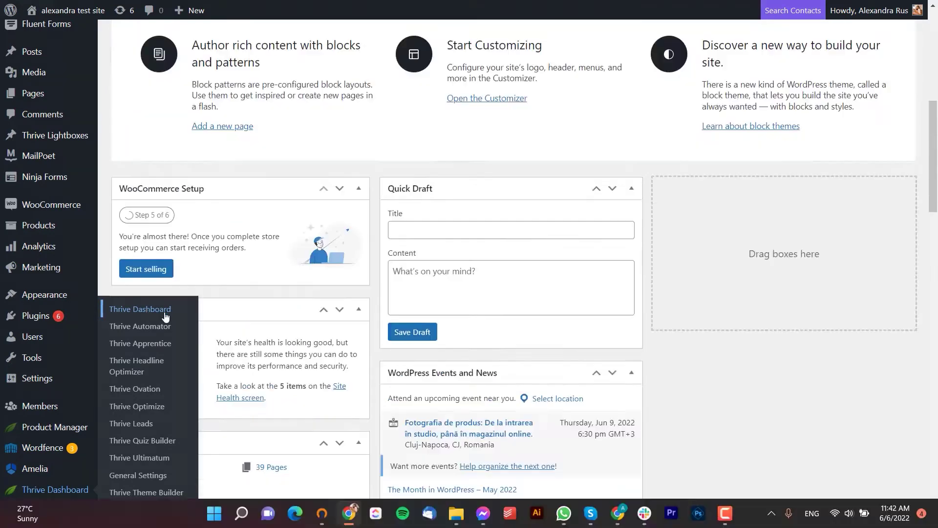
pyautogui.scroll(-10, 471, 315)
pyautogui.scroll(-10, 470, 318)
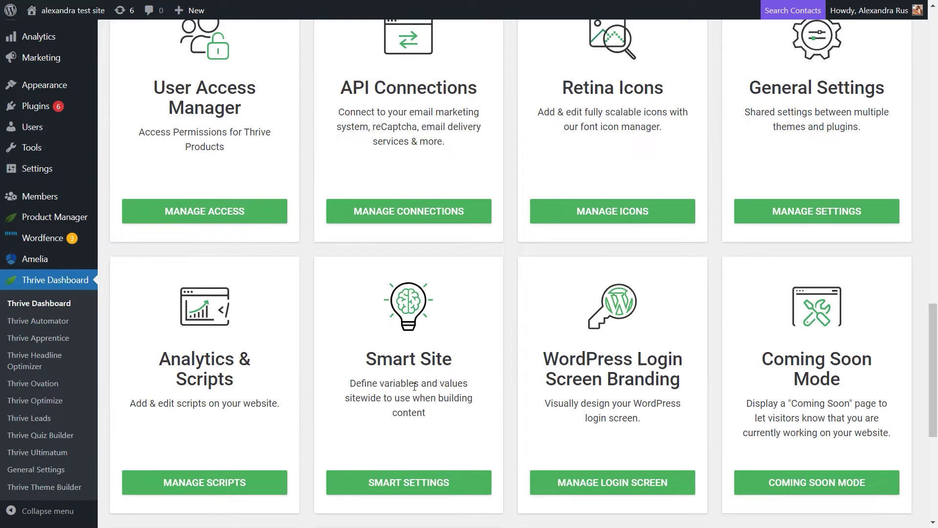
pyautogui.click(430, 481)
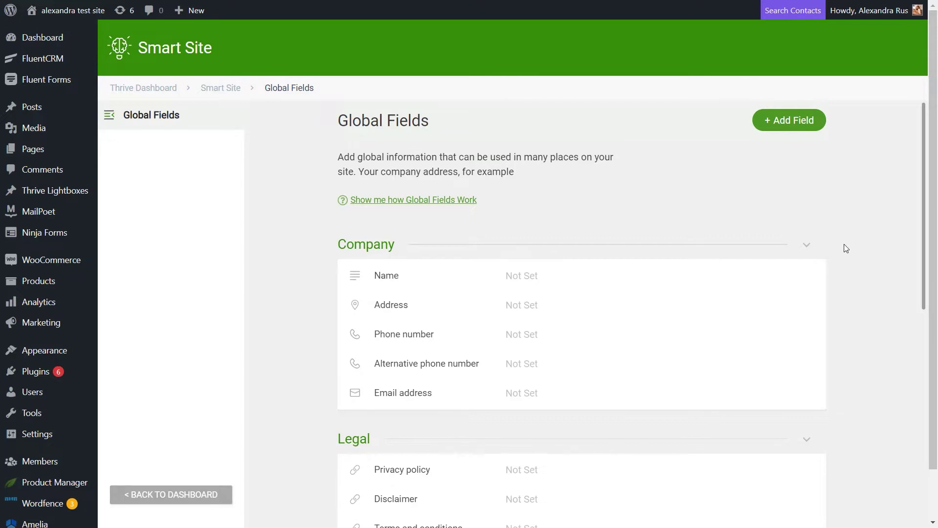
# Step: Collapse the Company and Legal field groups to reveal the Social fields such as YouTube and Facebook
pyautogui.scroll(-7, 656, 433)
pyautogui.scroll(7, 782, 374)
pyautogui.click(807, 245)
pyautogui.click(807, 273)
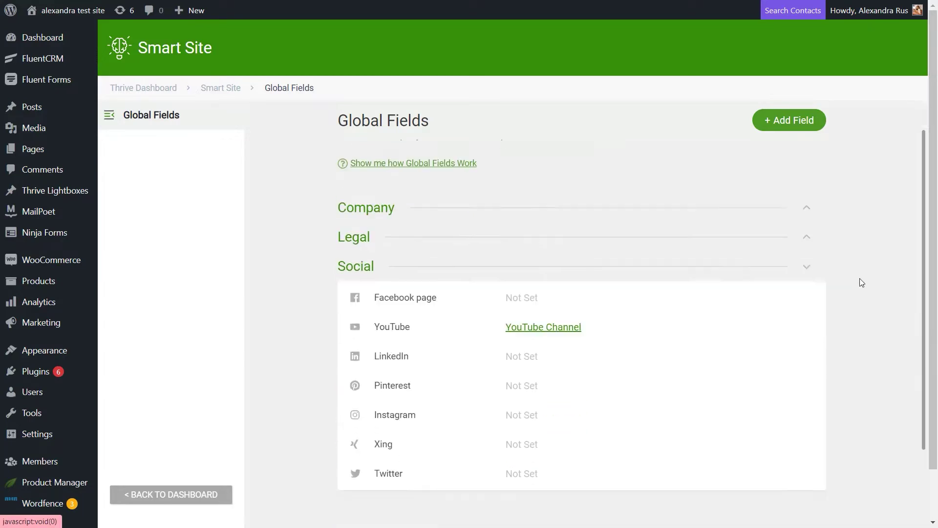
pyautogui.scroll(-2, 862, 282)
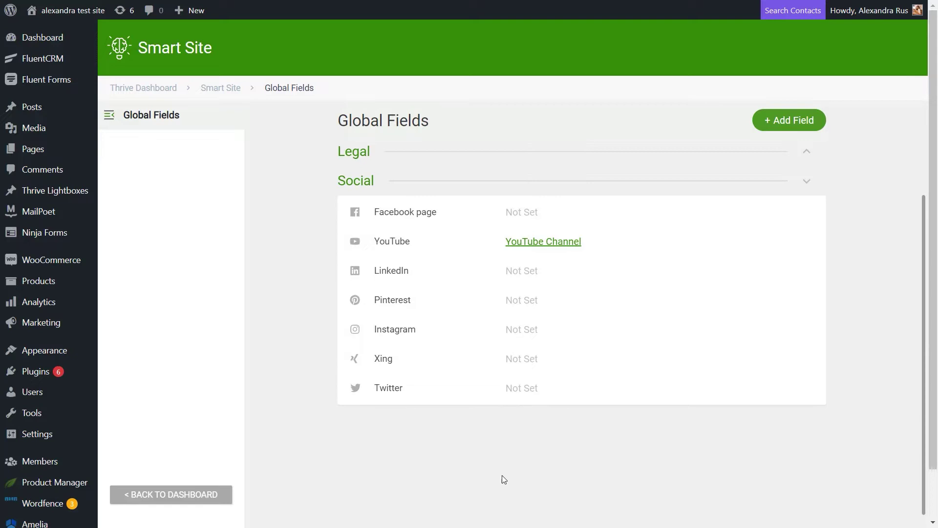
pyautogui.moveTo(465, 241)
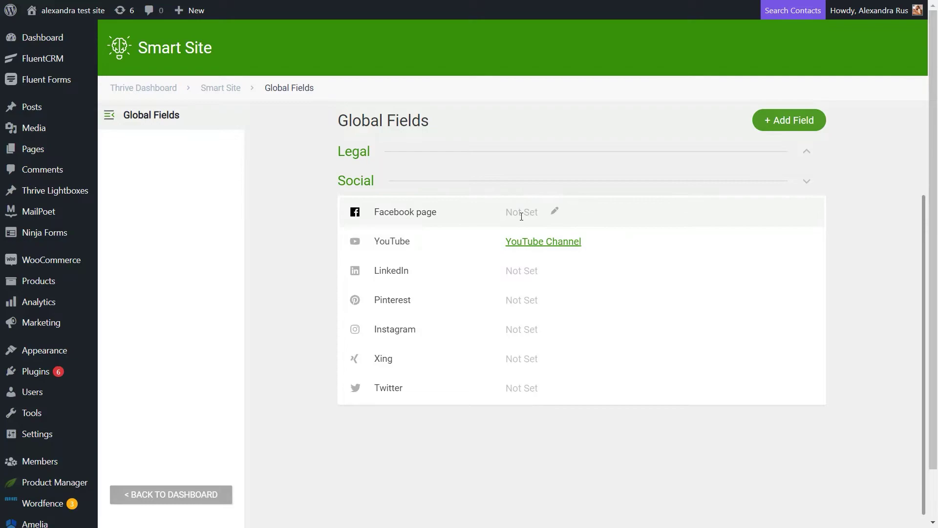
# Step: Save the Facebook page field with link text 'Thrive Themes Facebook' and URL facebook.com/ThriveThemes/
pyautogui.click(556, 213)
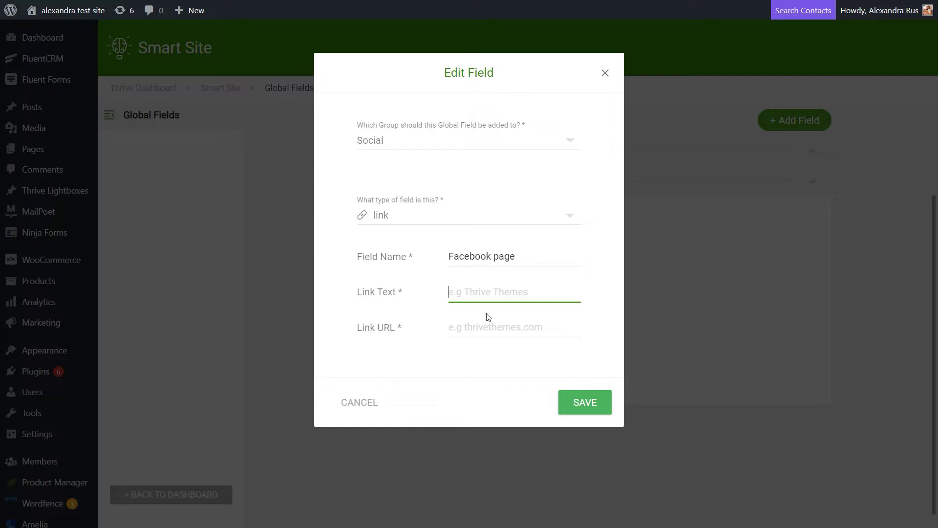
pyautogui.write('Thrive Themes ')
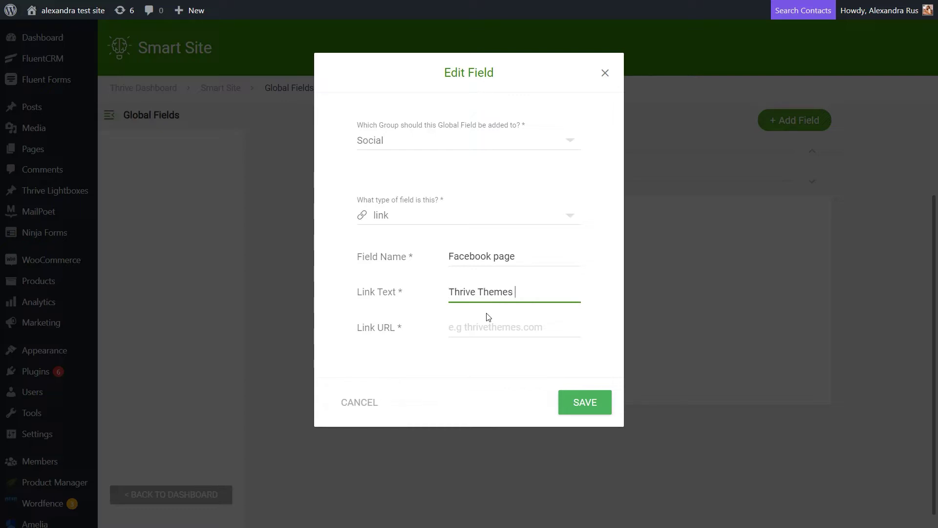
pyautogui.write('Facebook')
pyautogui.click(507, 327)
pyautogui.write('facebook.com/ThriveThemes/')
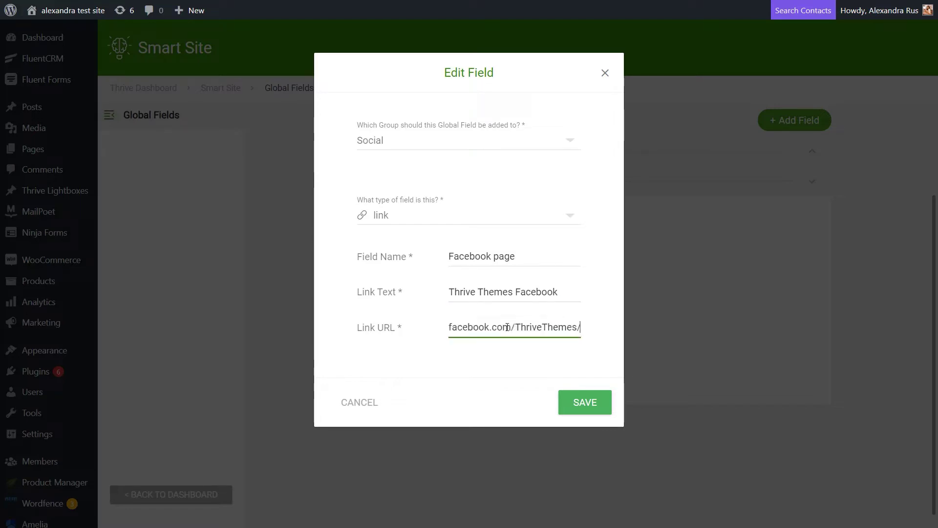
pyautogui.click(584, 414)
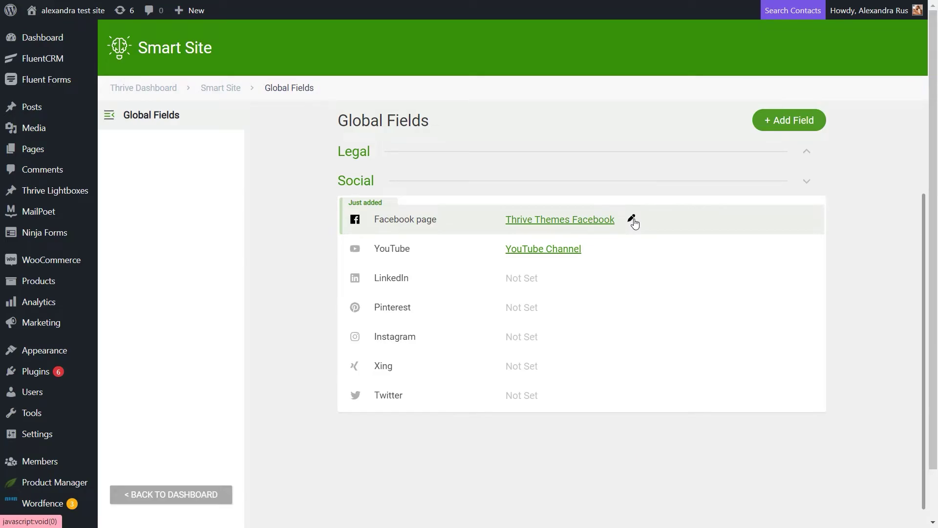
pyautogui.click(632, 220)
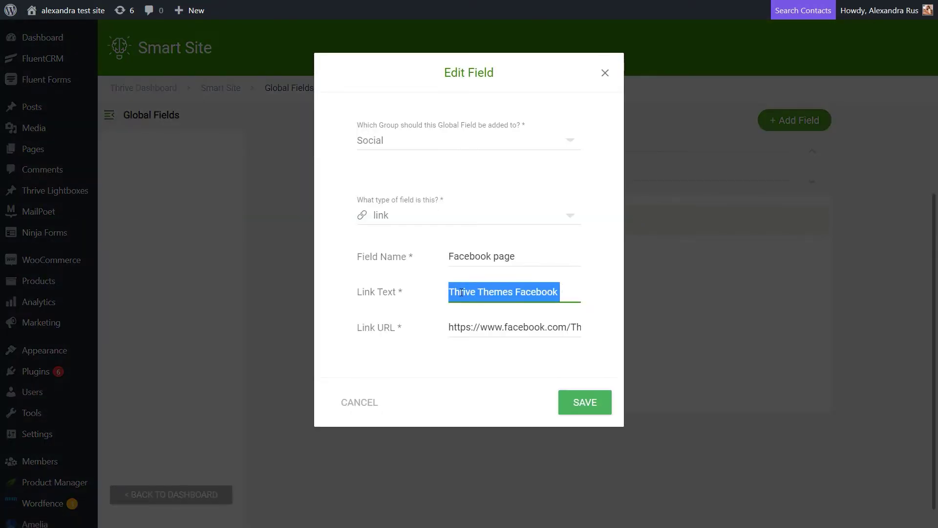
pyautogui.click(605, 75)
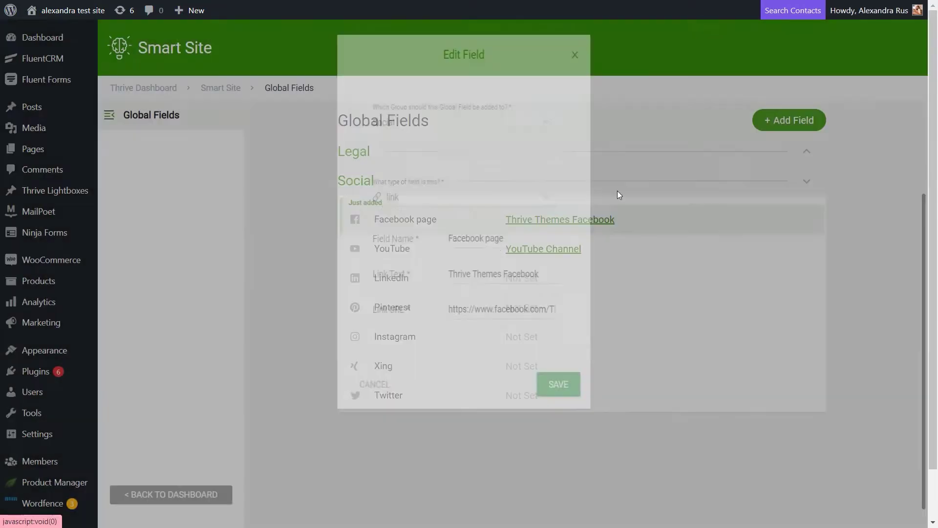
pyautogui.click(632, 219)
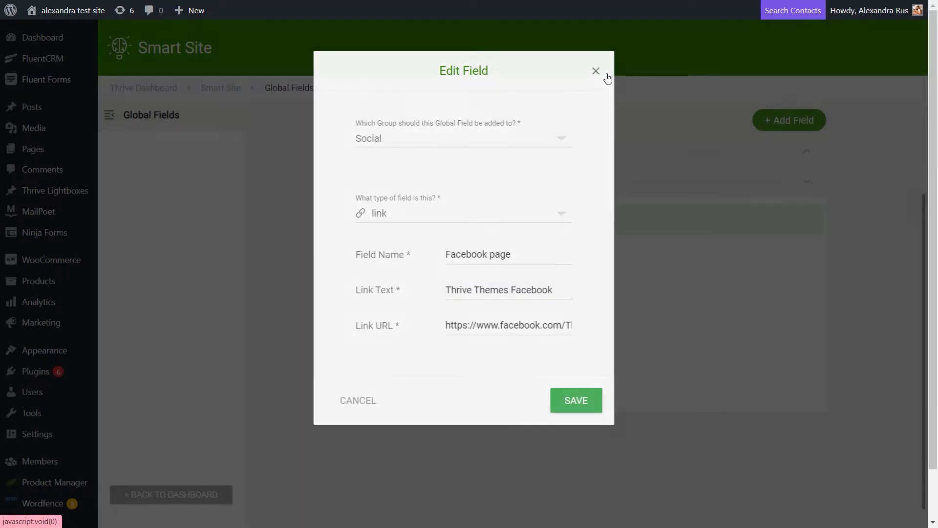
pyautogui.click(606, 74)
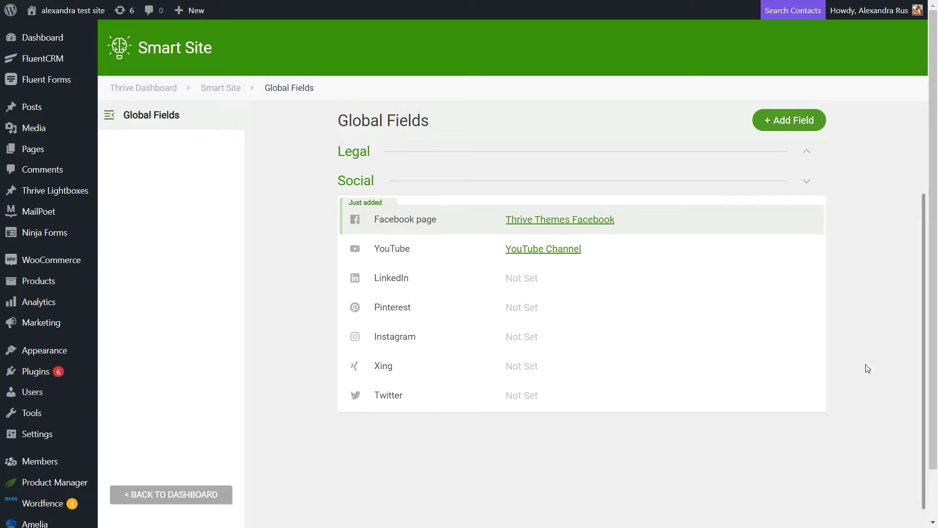
pyautogui.click(436, 336)
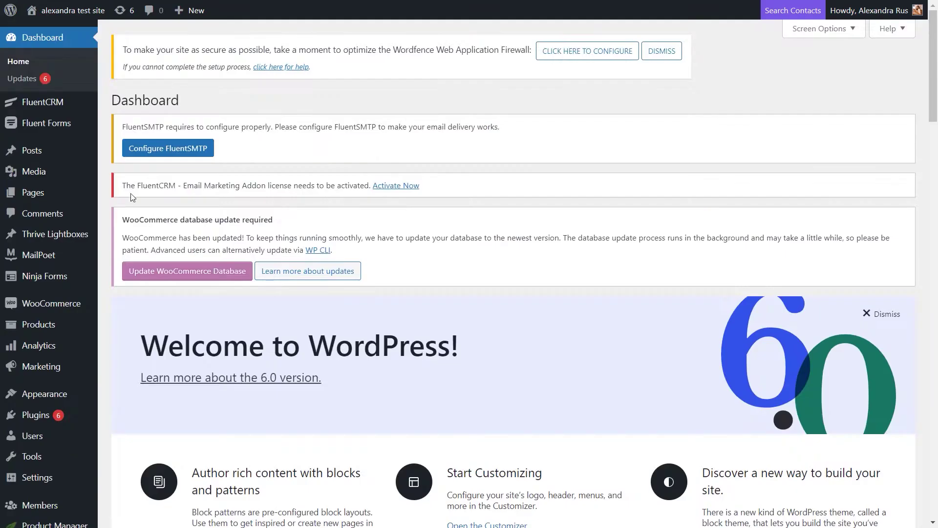
# Step: Open Thrive Theme Builder and go to its Templates list
pyautogui.scroll(-7, 84, 416)
pyautogui.scroll(-5, 85, 415)
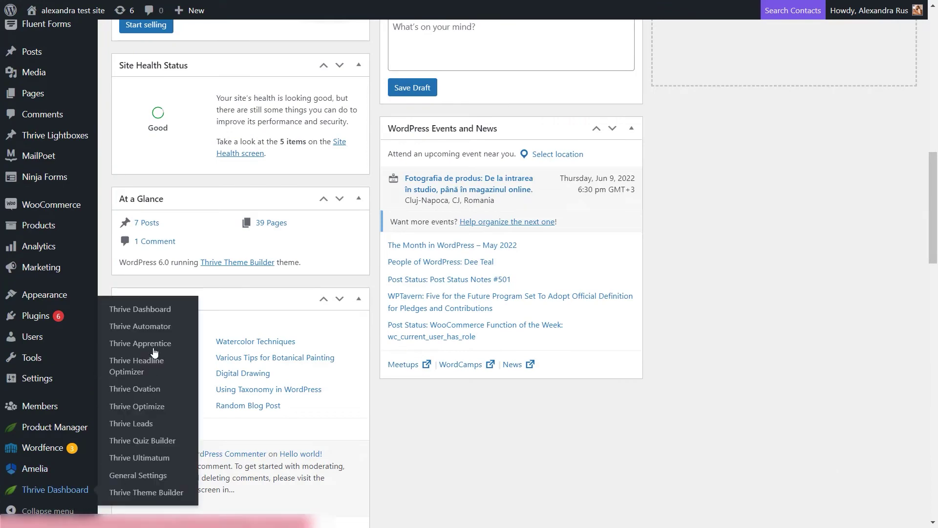
pyautogui.moveTo(65, 495)
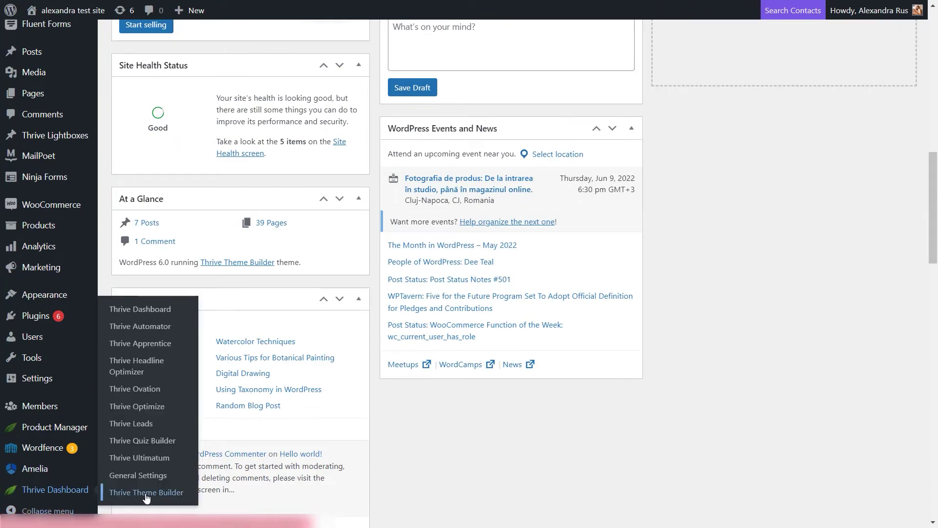
pyautogui.click(146, 494)
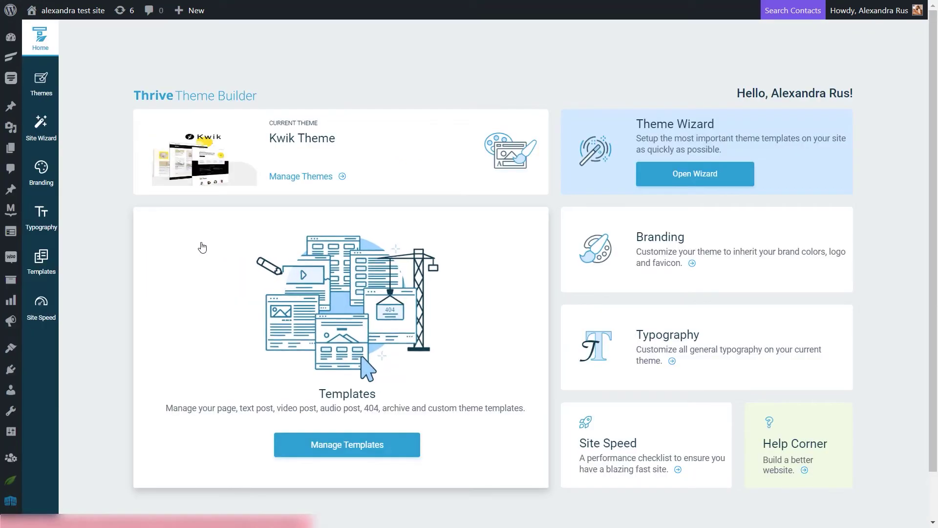
pyautogui.click(44, 268)
# Step: Filter to Page templates and edit Main Accent Title Banner, scrolling to its footer
pyautogui.click(357, 88)
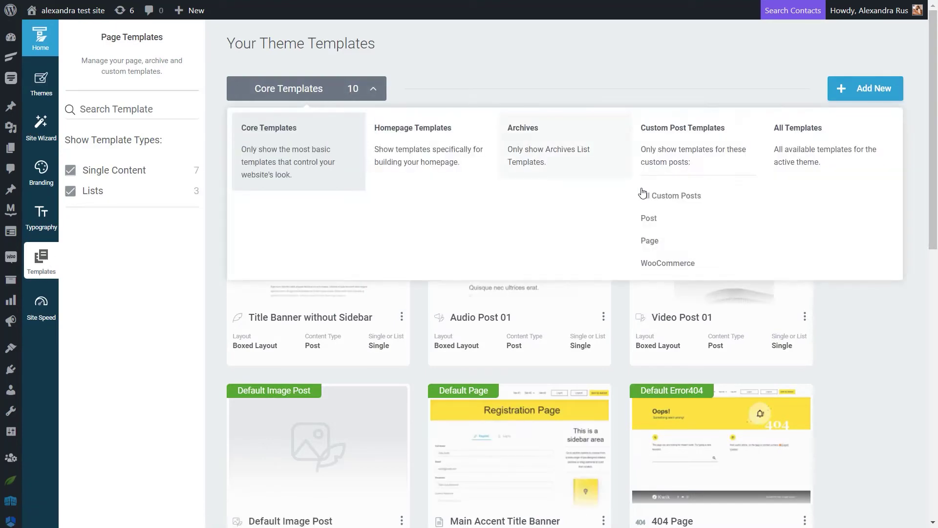
pyautogui.click(596, 239)
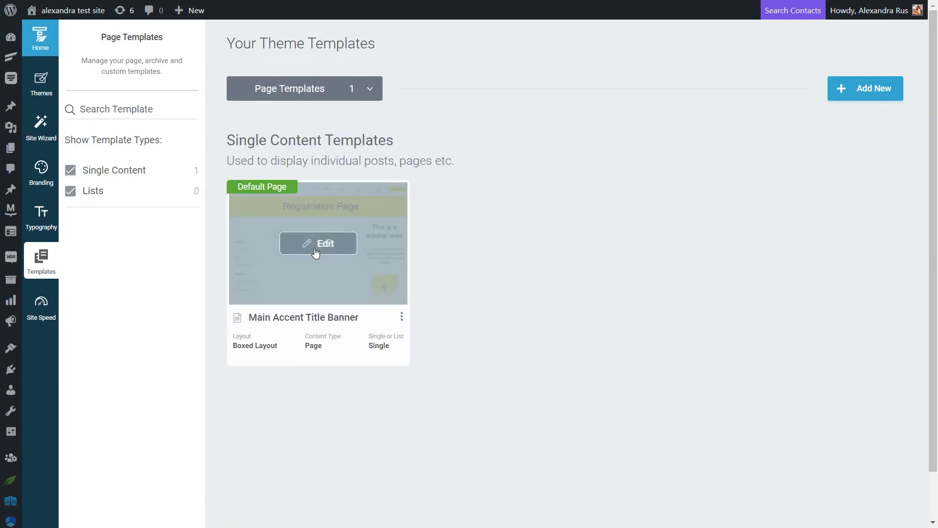
pyautogui.click(317, 244)
pyautogui.scroll(-8, 679, 251)
pyautogui.scroll(-5, 681, 250)
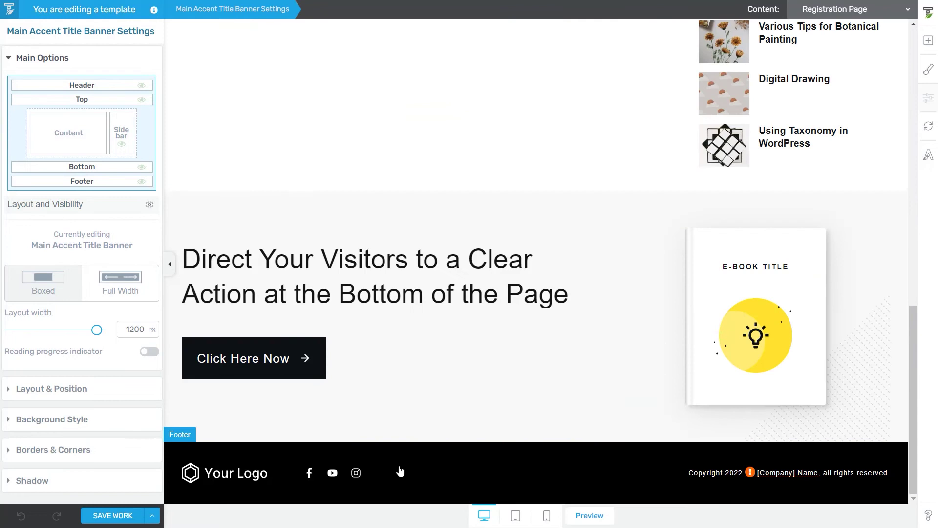
# Step: Edit the linked footer, select its Facebook, YouTube and Instagram Social Follow icons, and open Add Element
pyautogui.click(425, 484)
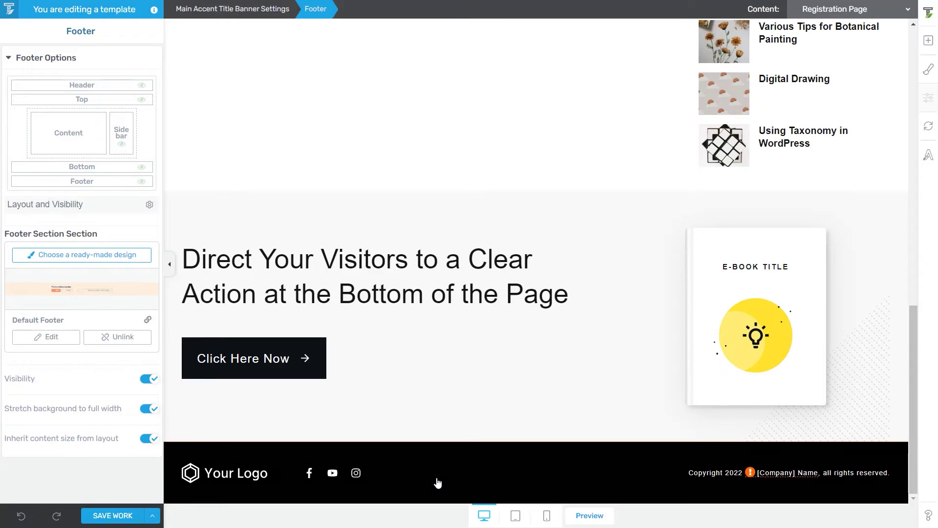
pyautogui.moveTo(416, 489)
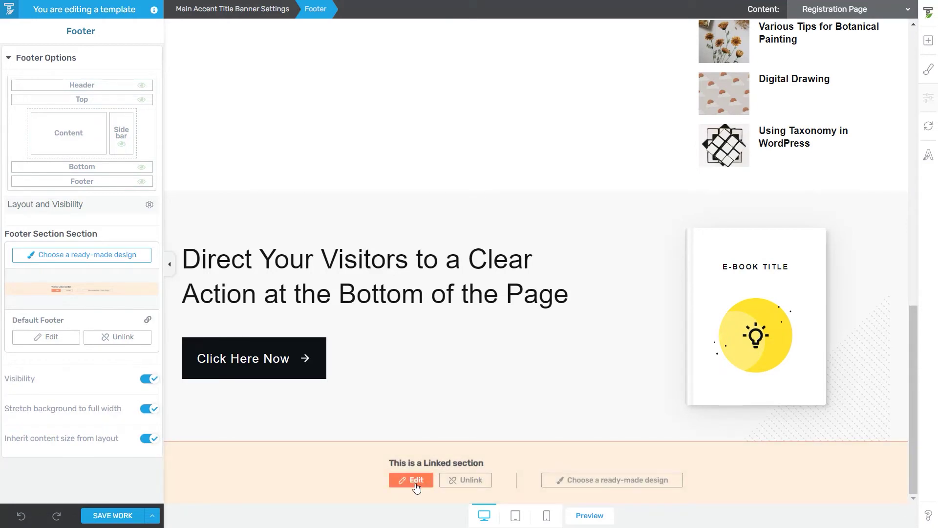
pyautogui.click(416, 480)
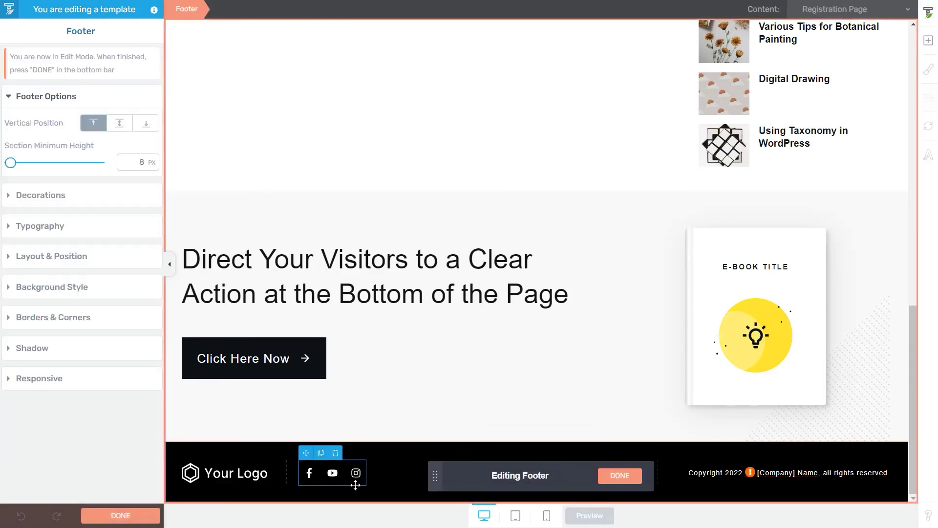
pyautogui.click(321, 483)
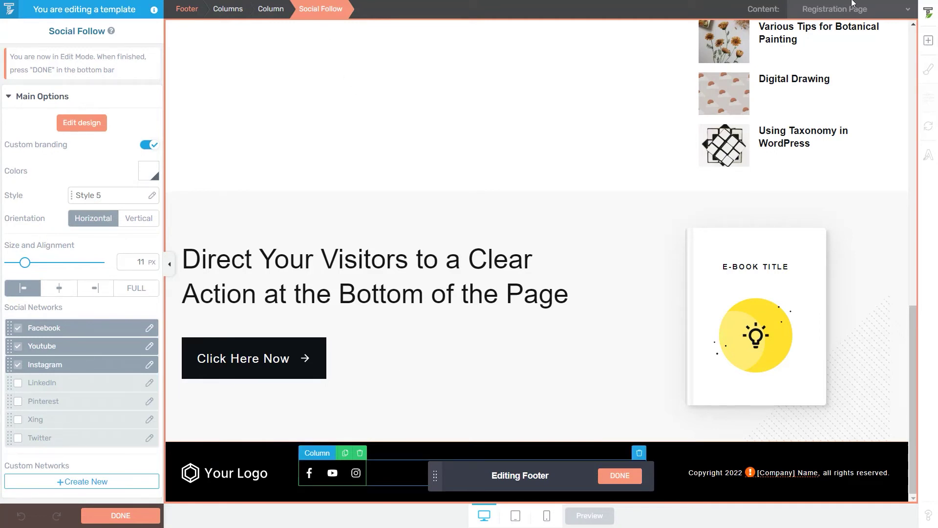
pyautogui.click(927, 44)
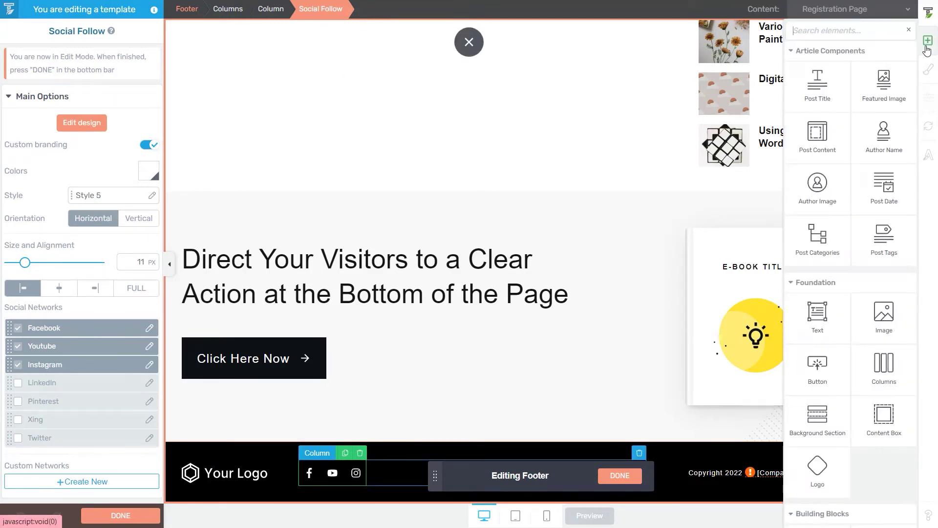
pyautogui.scroll(-8, 875, 196)
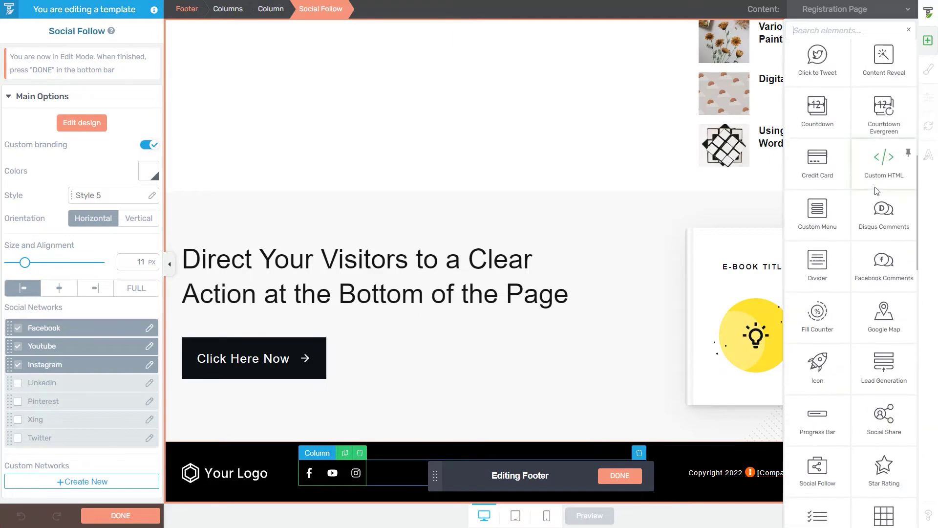
pyautogui.scroll(-3, 869, 220)
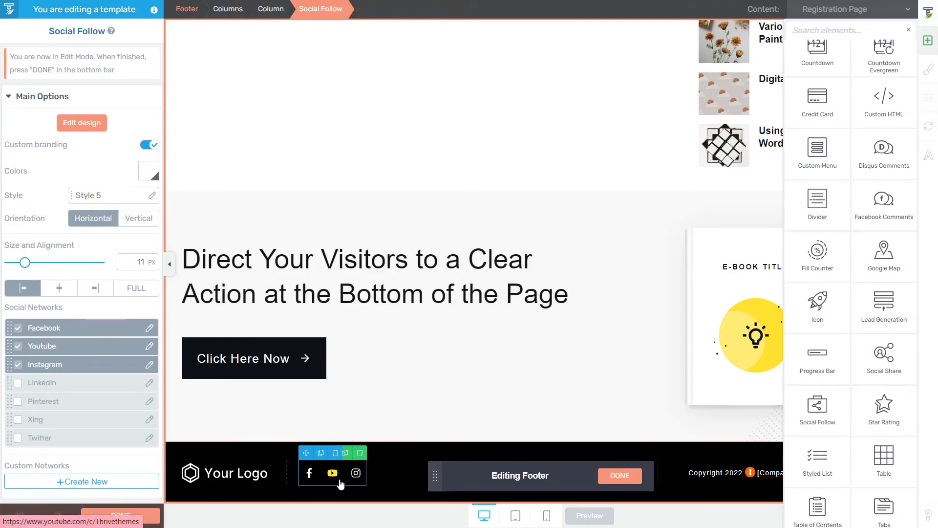
pyautogui.click(19, 385)
pyautogui.click(19, 384)
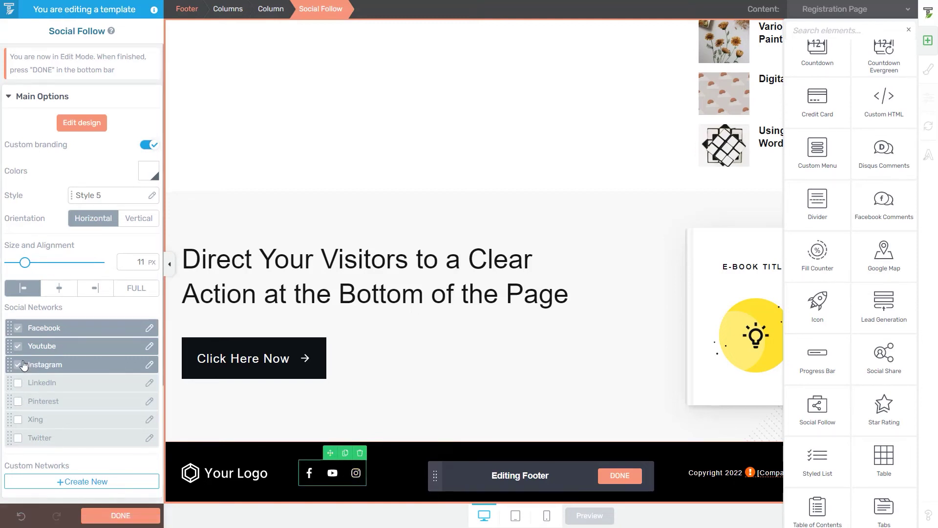
pyautogui.click(620, 475)
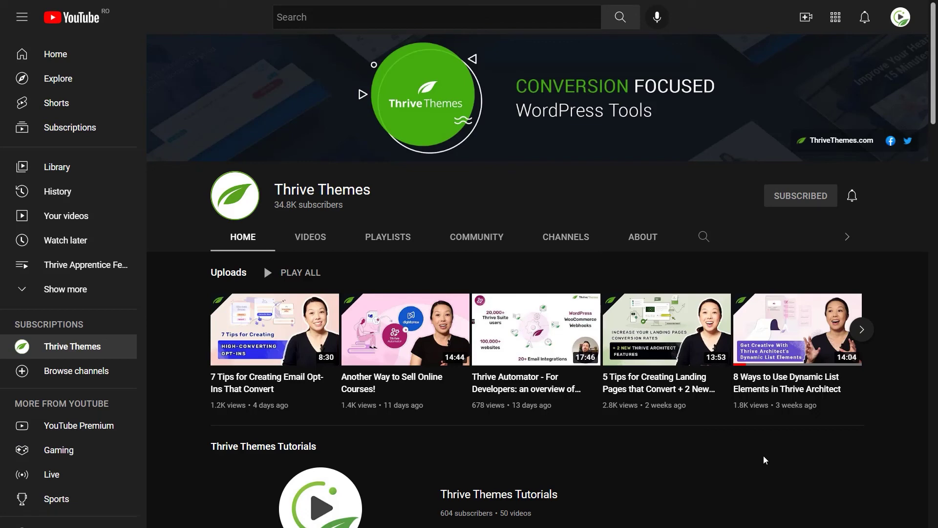
# Step: Close the YouTube tab with Ctrl+W to return to the site page's footer icons
pyautogui.hotkey('ctrl', 'w')
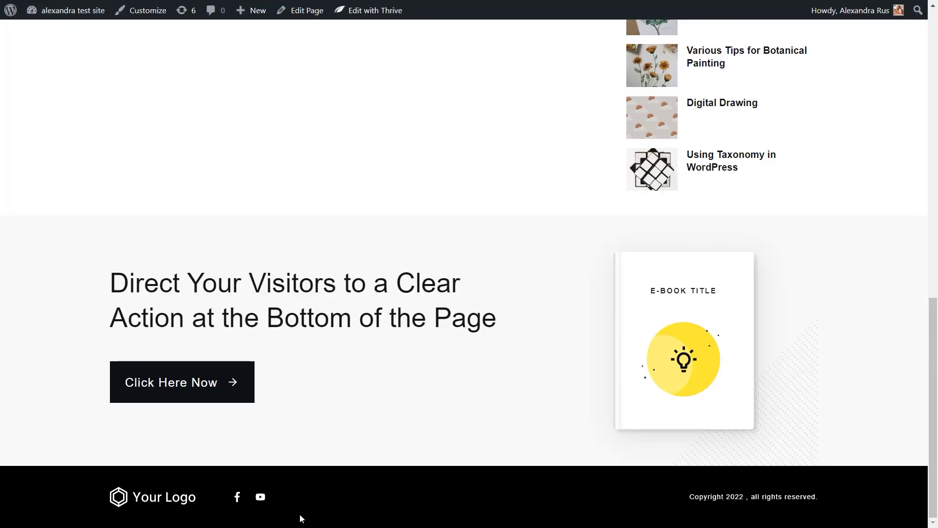